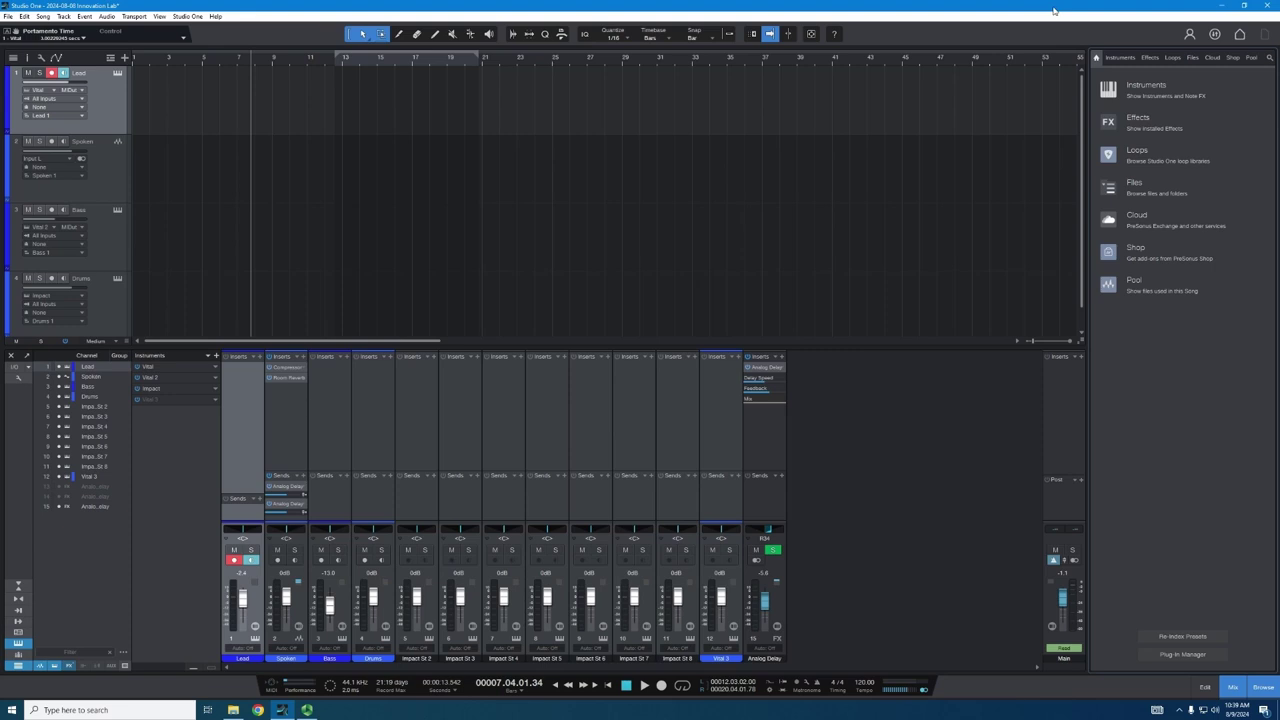
Step: Load the Vital synth from the browser's instruments onto the Lead track
left_click(1120, 58)
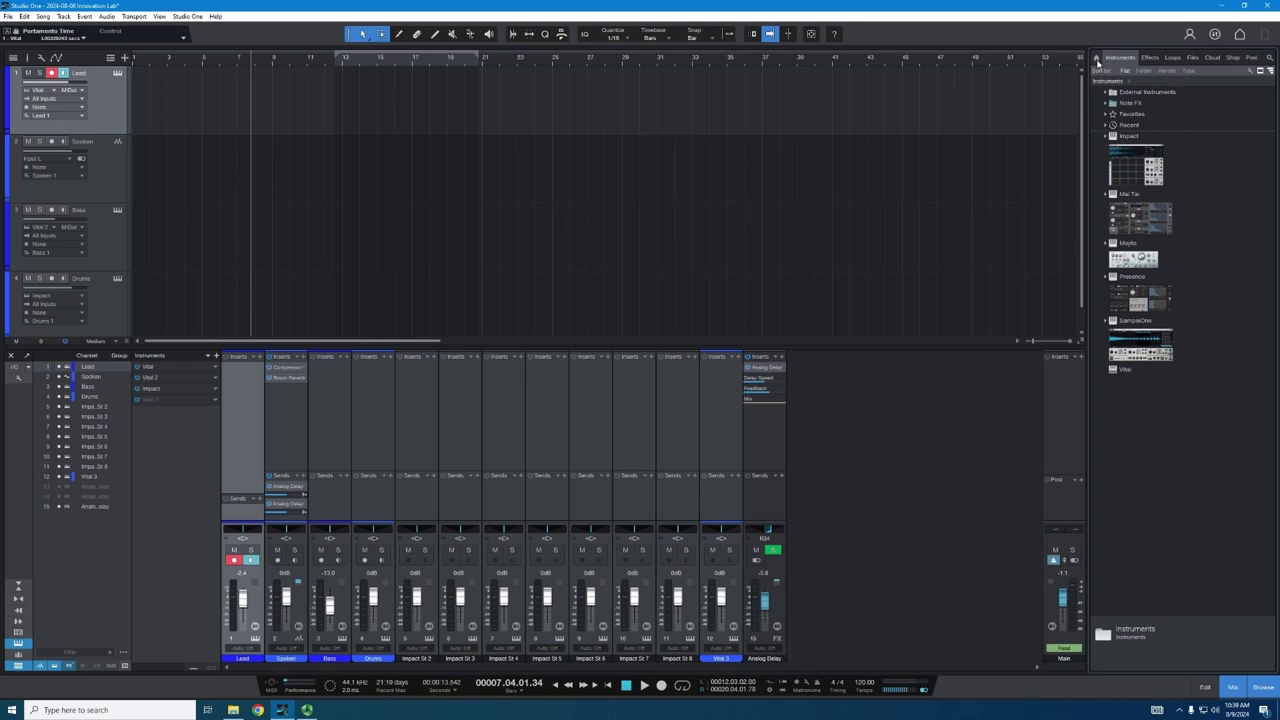
left_click(1097, 58)
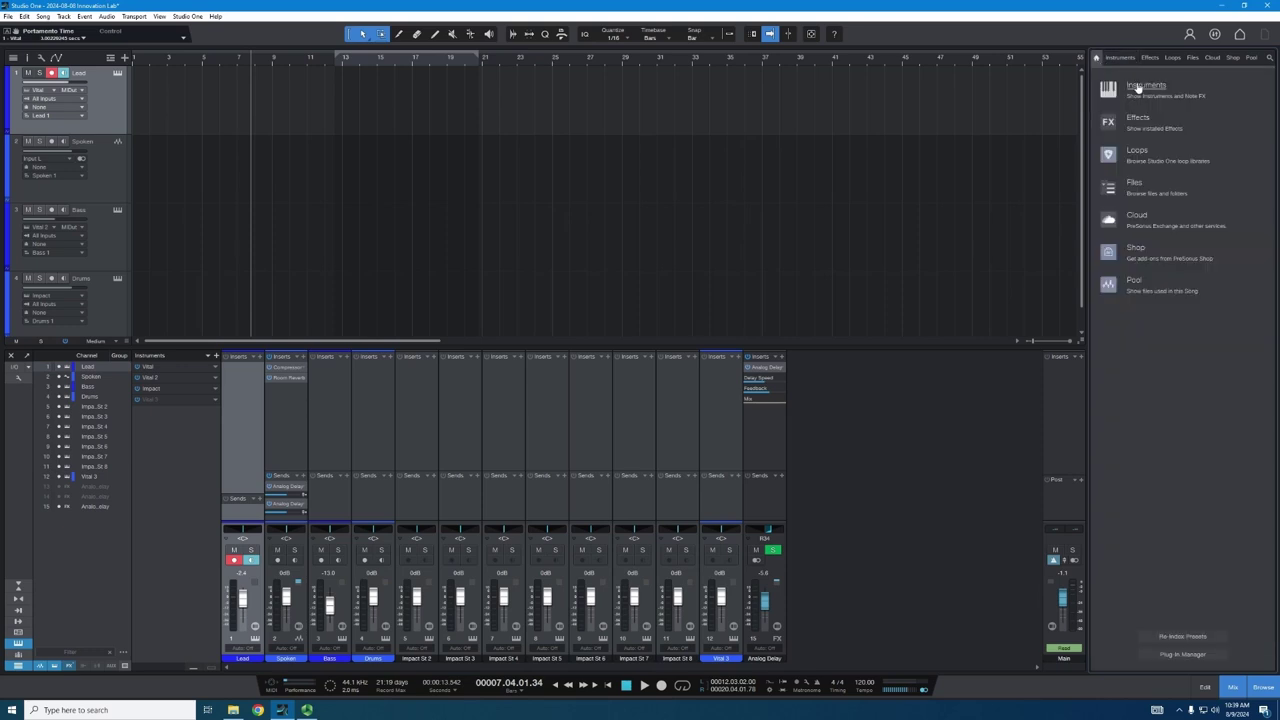
left_click(1137, 84)
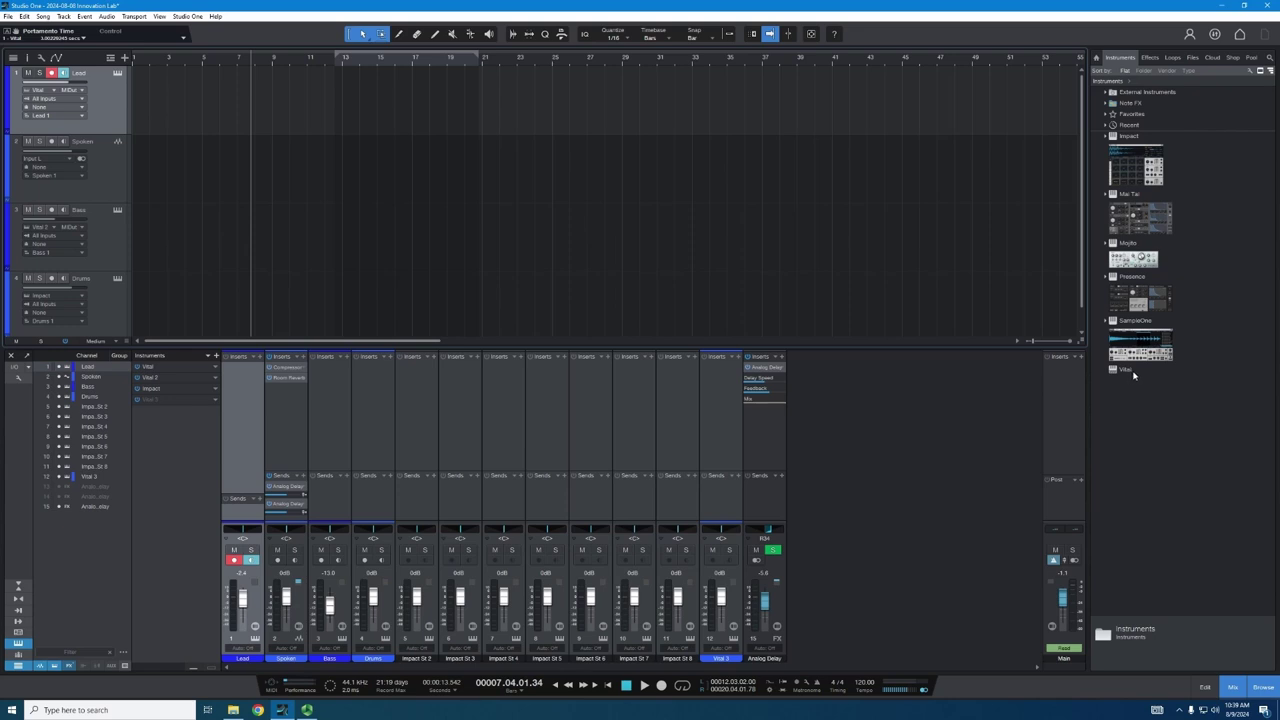
left_click_drag(1125, 372, 157, 80)
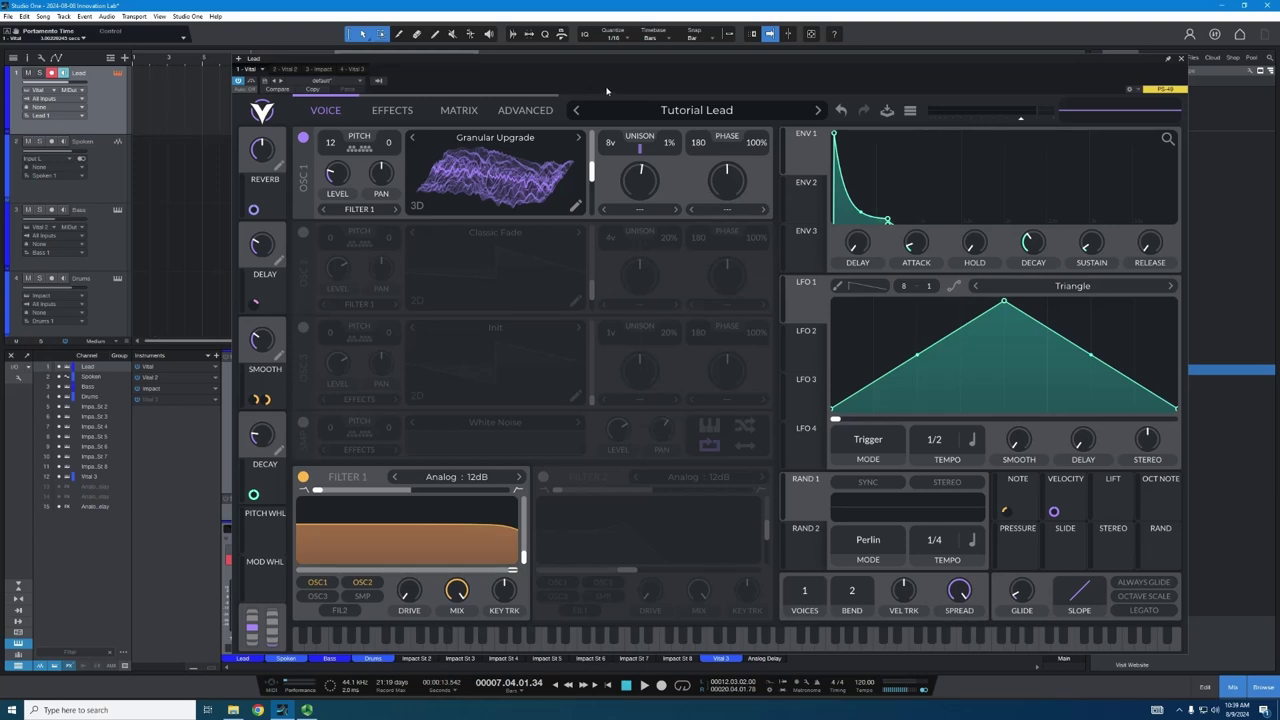
Step: Close the Vital editor, then reopen it from the Lead track to view the instrument and close it again
left_click_drag(634, 60, 552, 61)
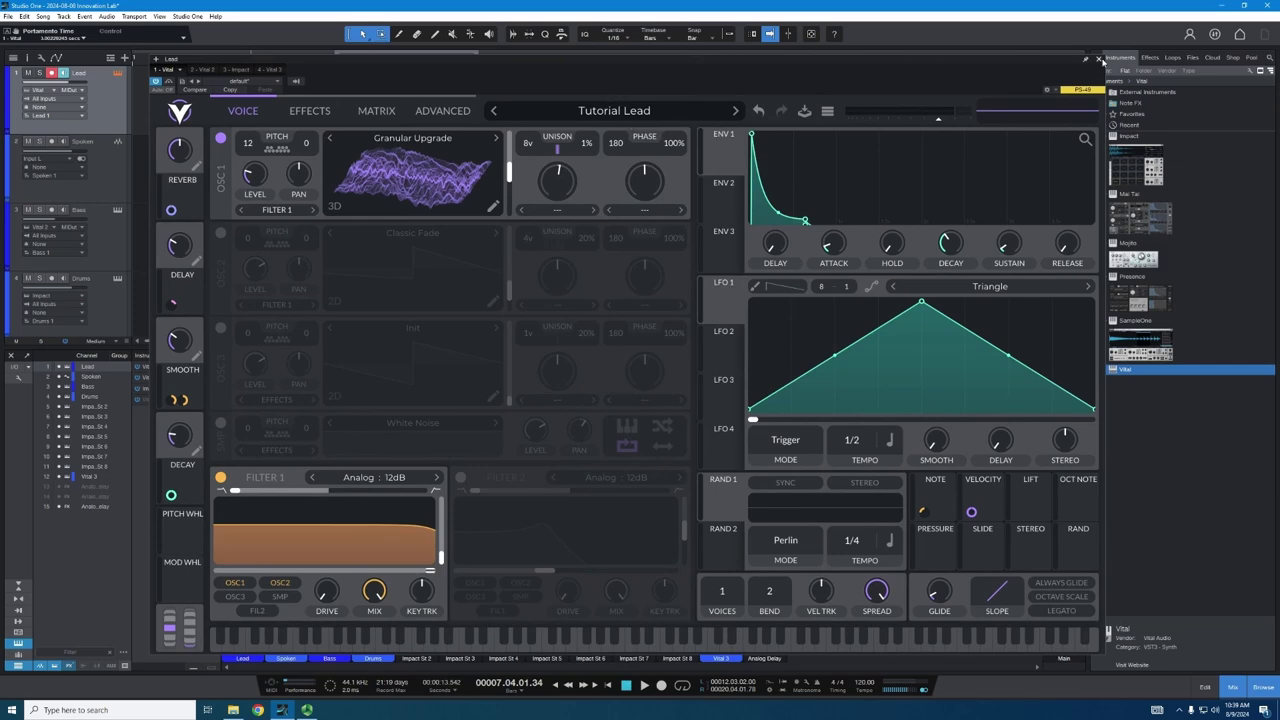
left_click(1098, 59)
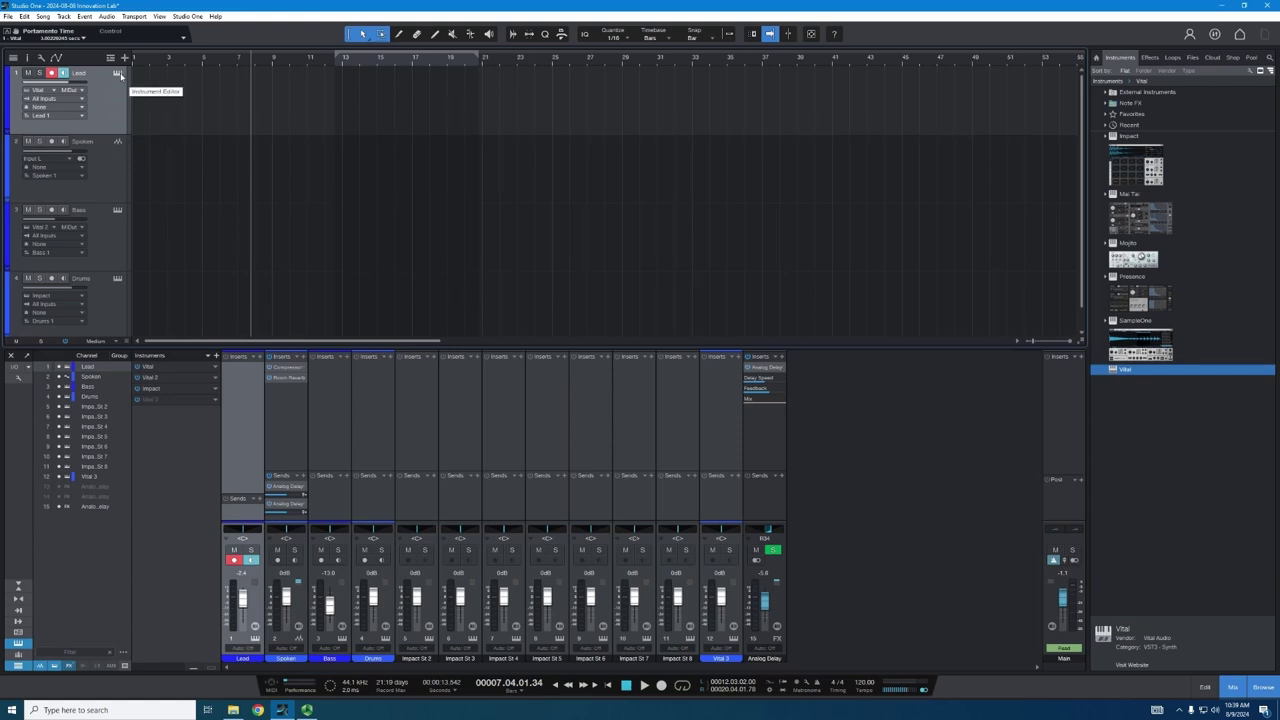
left_click(118, 74)
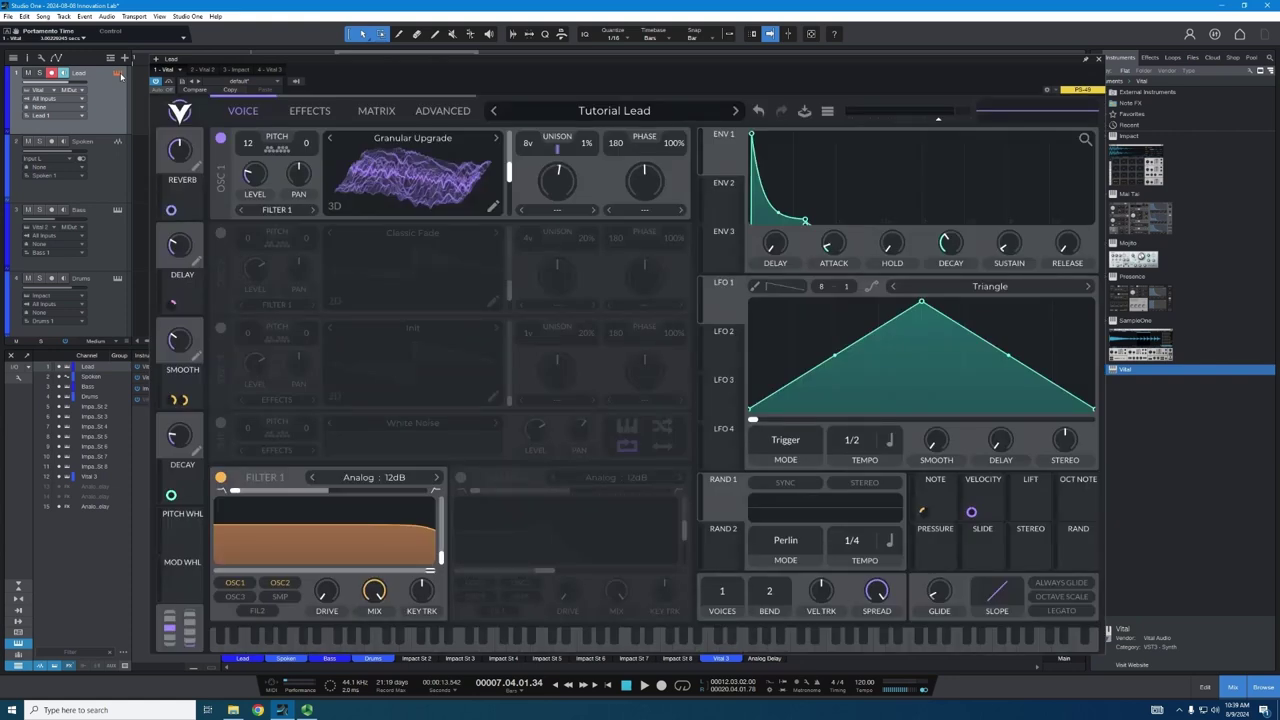
left_click(118, 74)
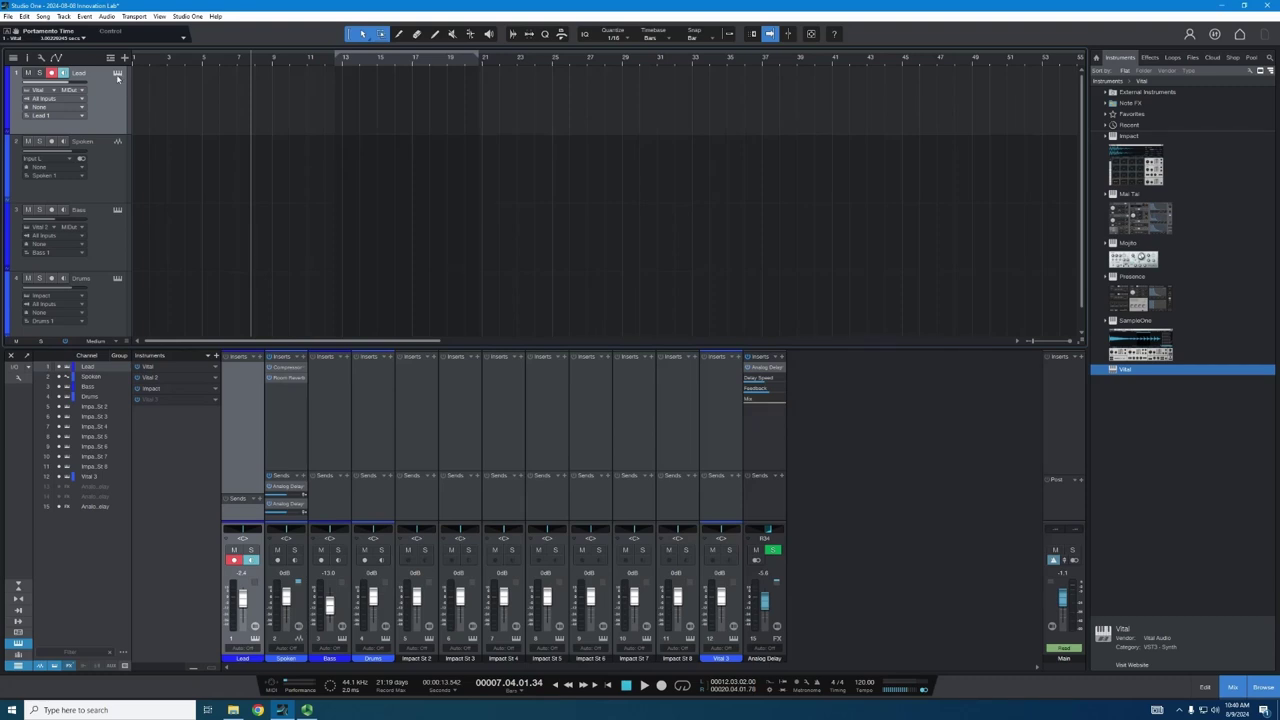
Step: Remove the existing Compressor and Room Reverb inserts from the Spoken track
left_click(97, 178)
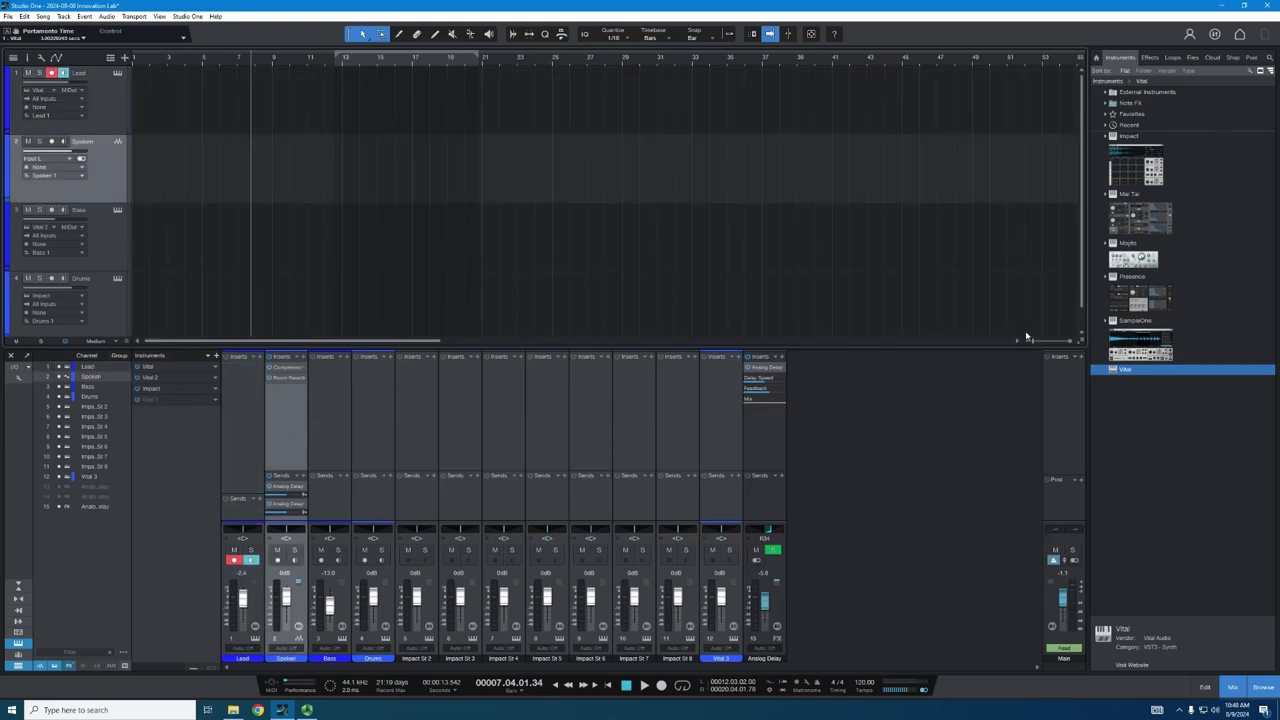
left_click(1152, 57)
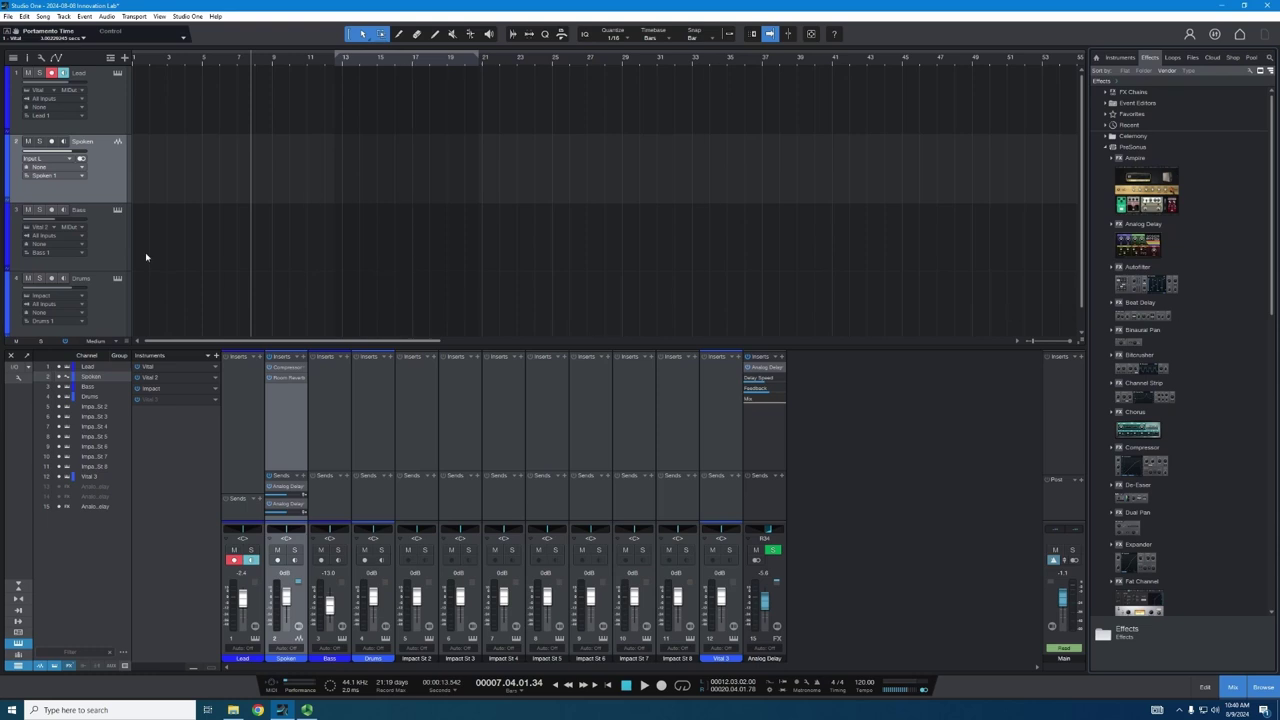
right_click(275, 368)
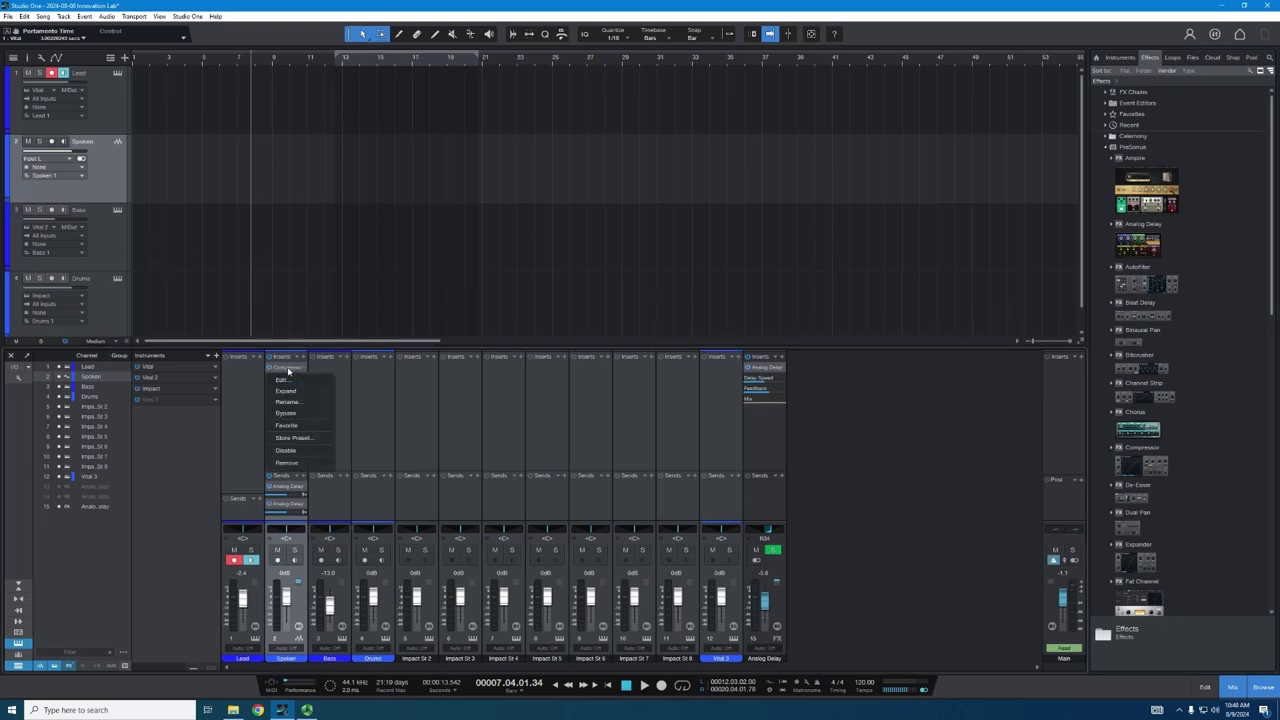
left_click(303, 451)
right_click(289, 369)
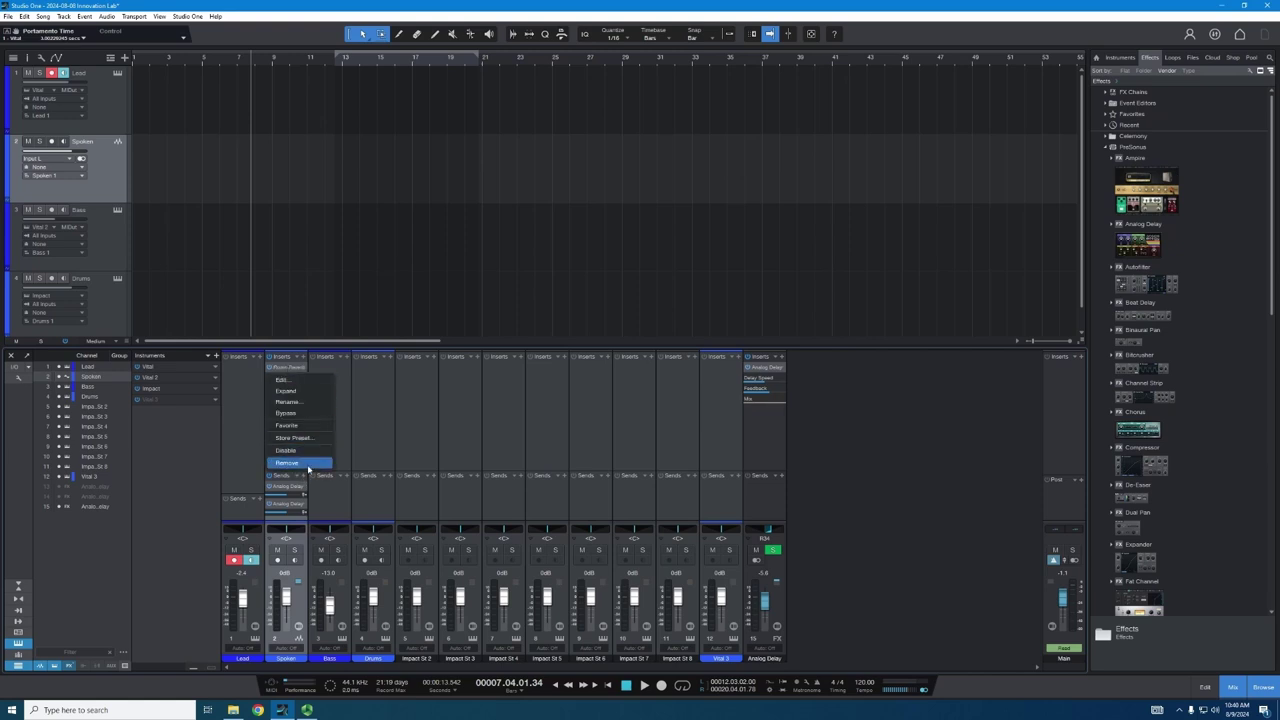
left_click(302, 463)
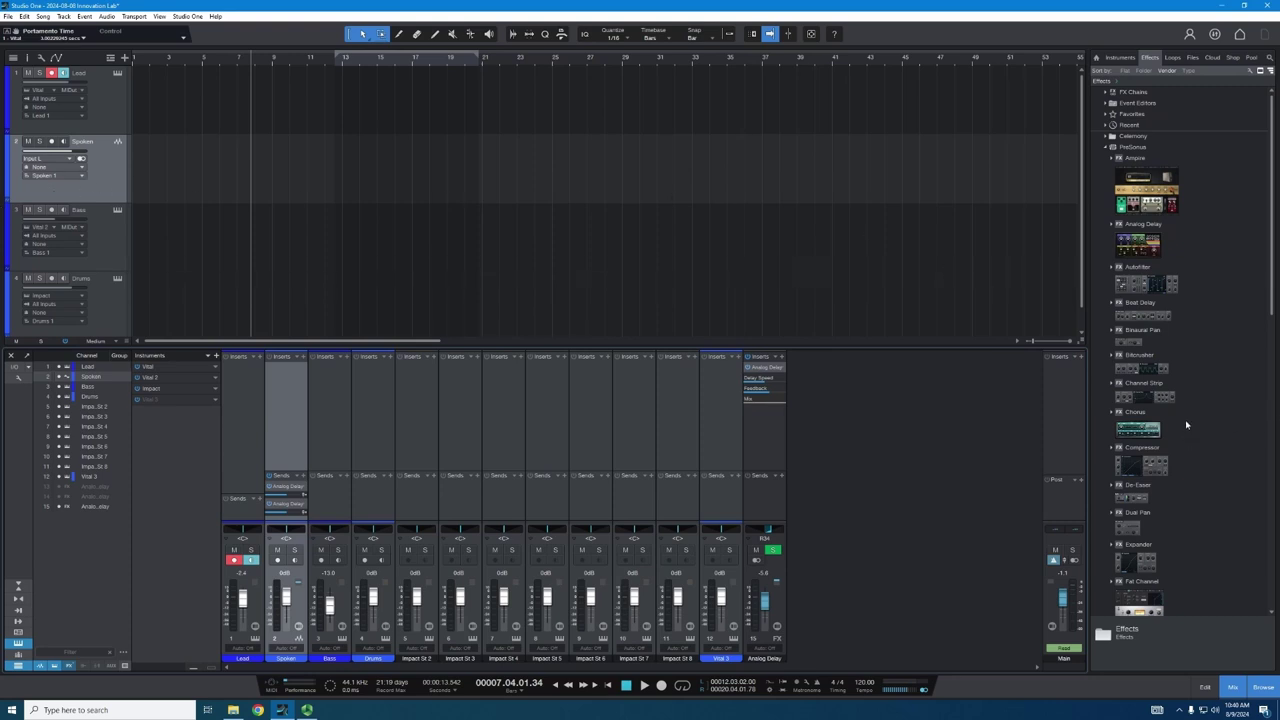
Step: Add a Compressor effect to the Spoken track and apply its Speech preset from the Vocals group
scroll(1186, 425, "down", 5)
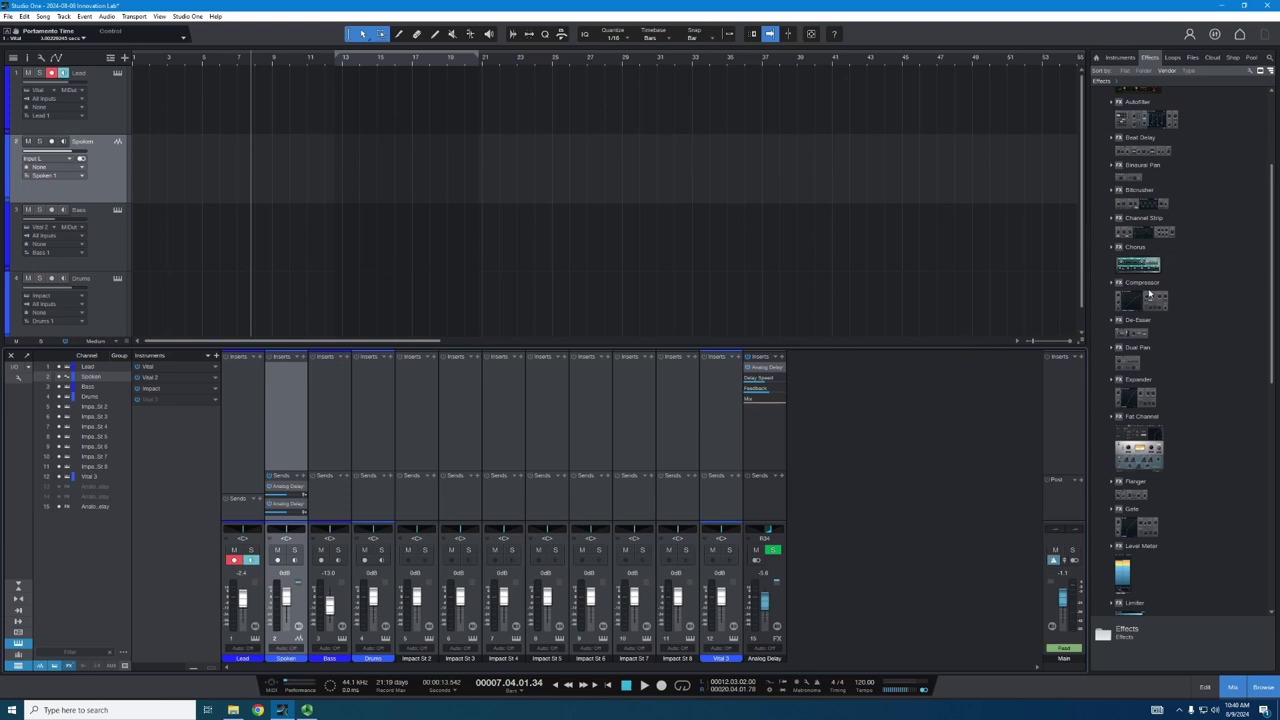
left_click_drag(1148, 290, 139, 179)
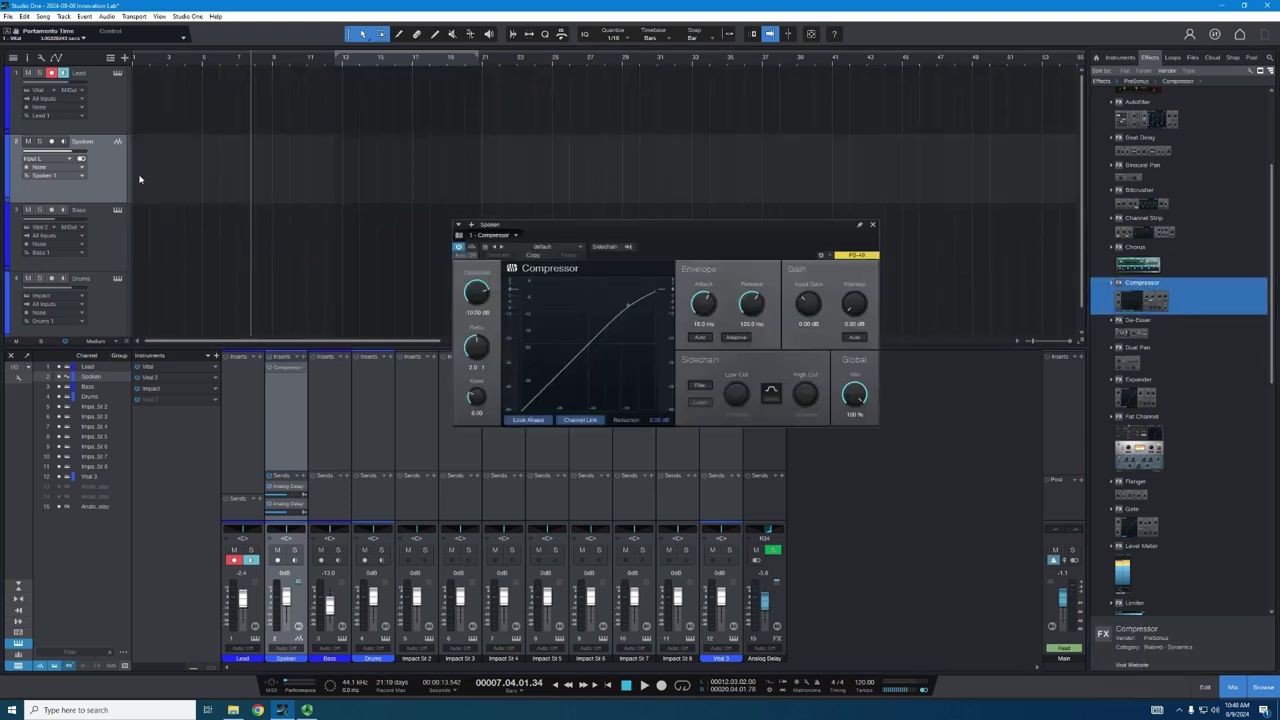
left_click(540, 246)
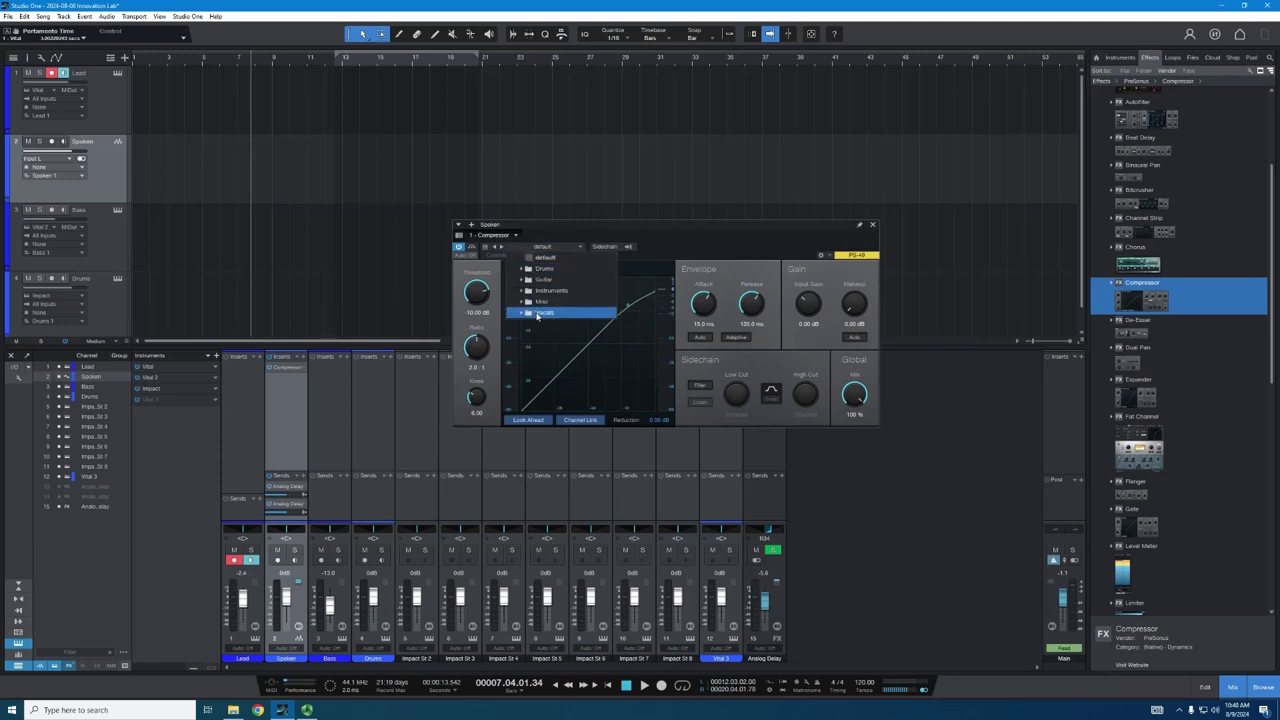
left_click(535, 313)
left_click(595, 445)
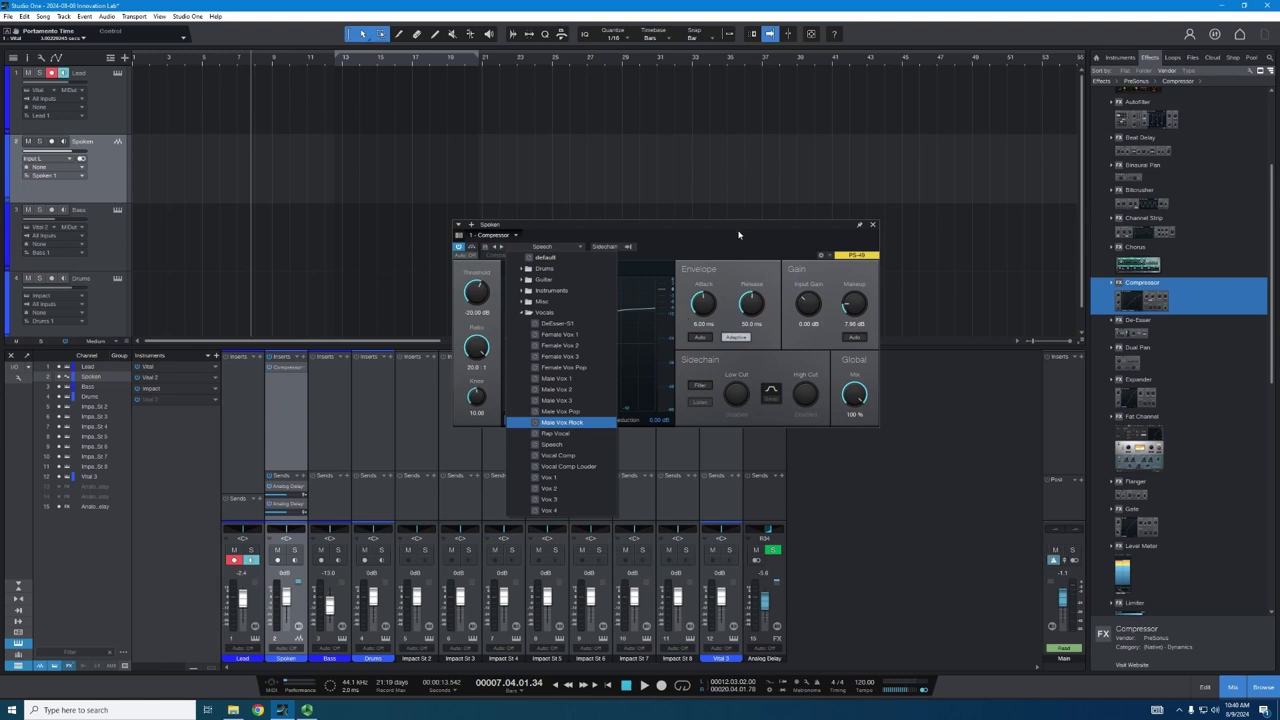
left_click(873, 226)
Step: Add a Room Reverb effect to the Spoken track and apply its Cathedral preset
scroll(1189, 408, "down", 5)
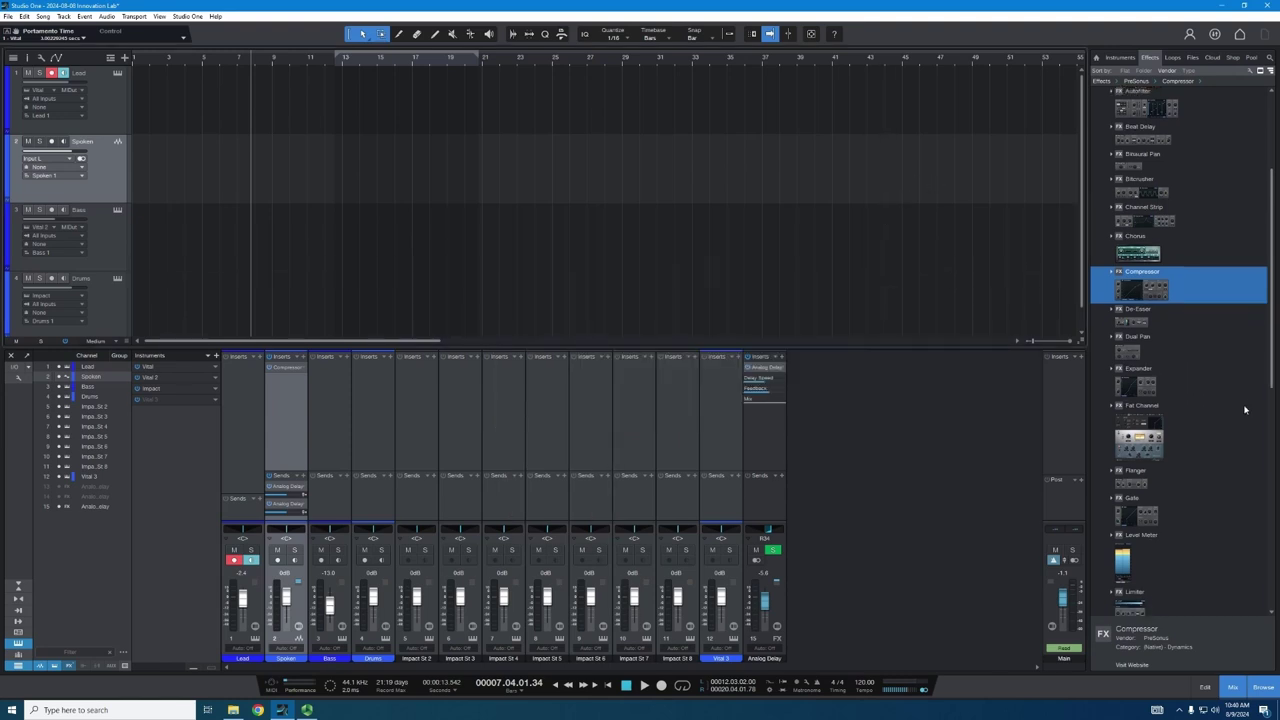
scroll(1209, 402, "down", 2)
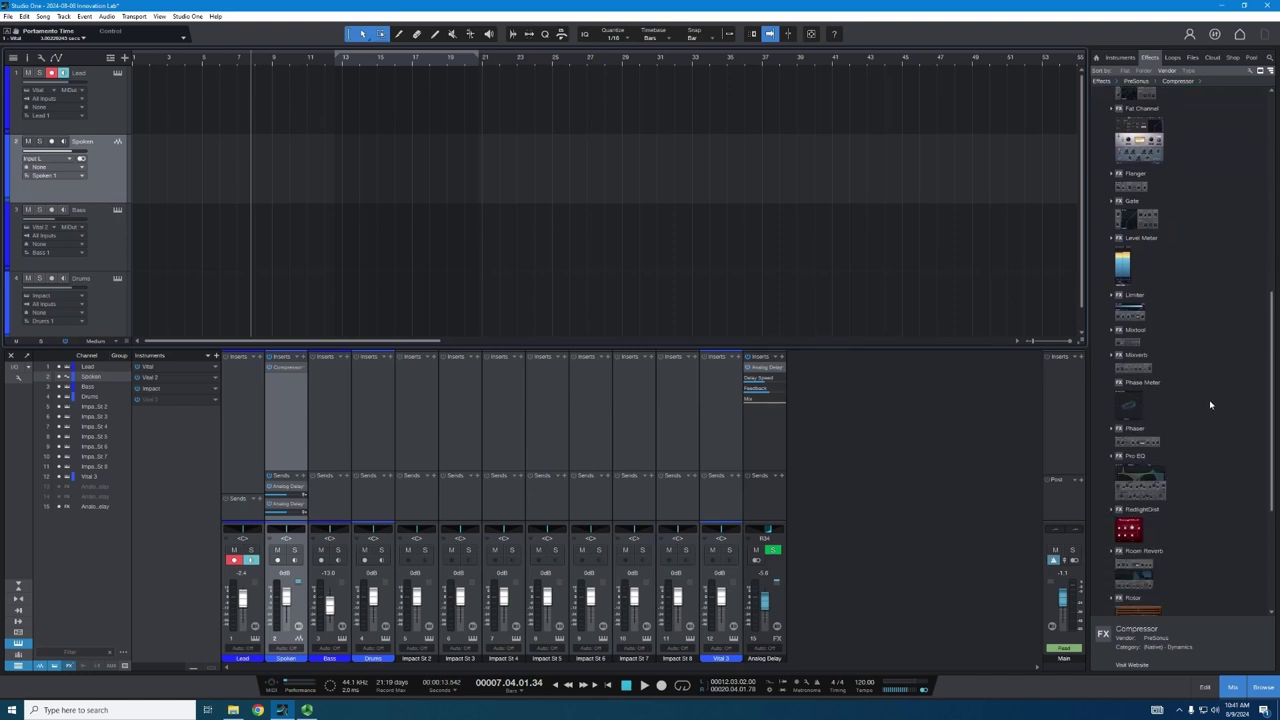
scroll(1203, 390, "down", 2)
scroll(1188, 388, "down", 1)
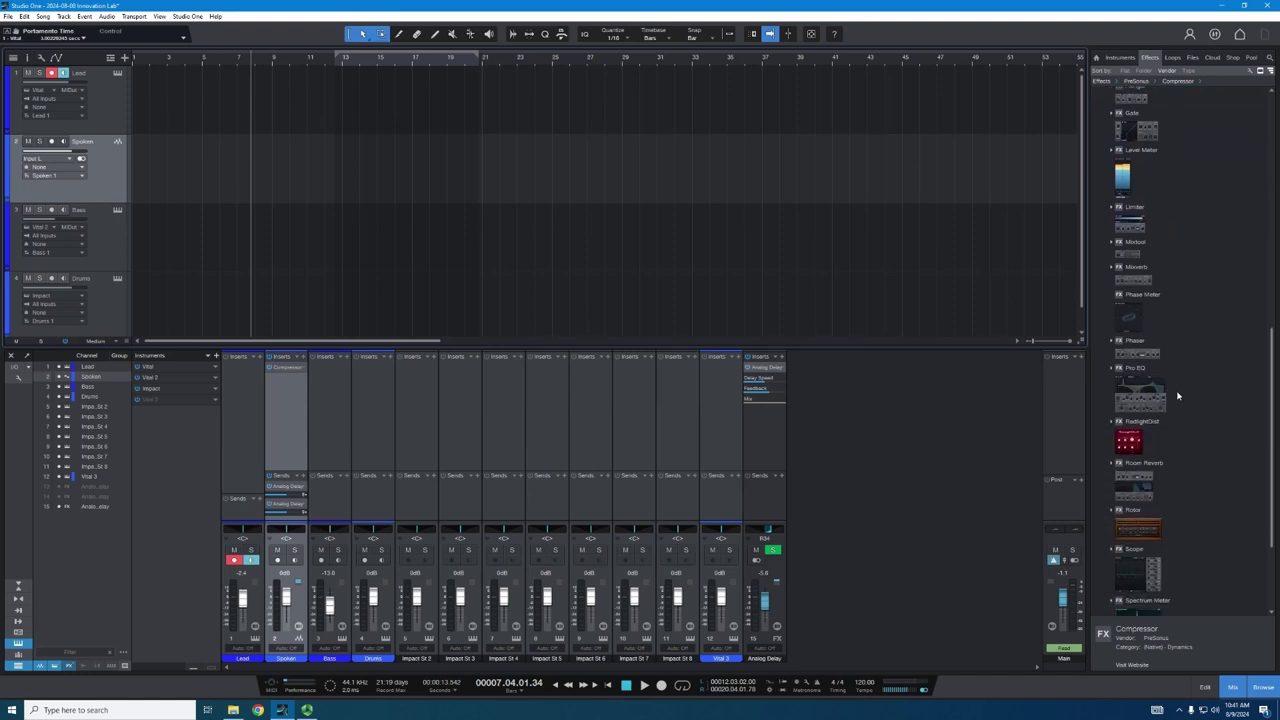
left_click_drag(1160, 481, 281, 173)
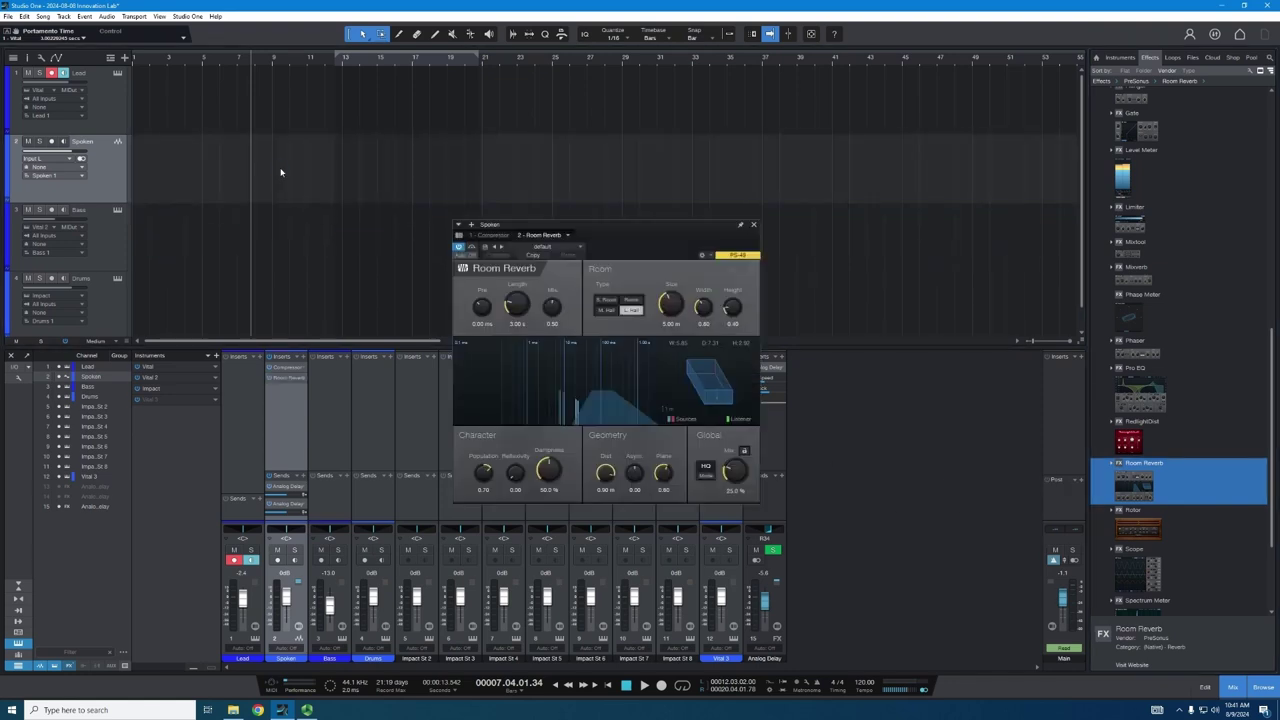
left_click(566, 248)
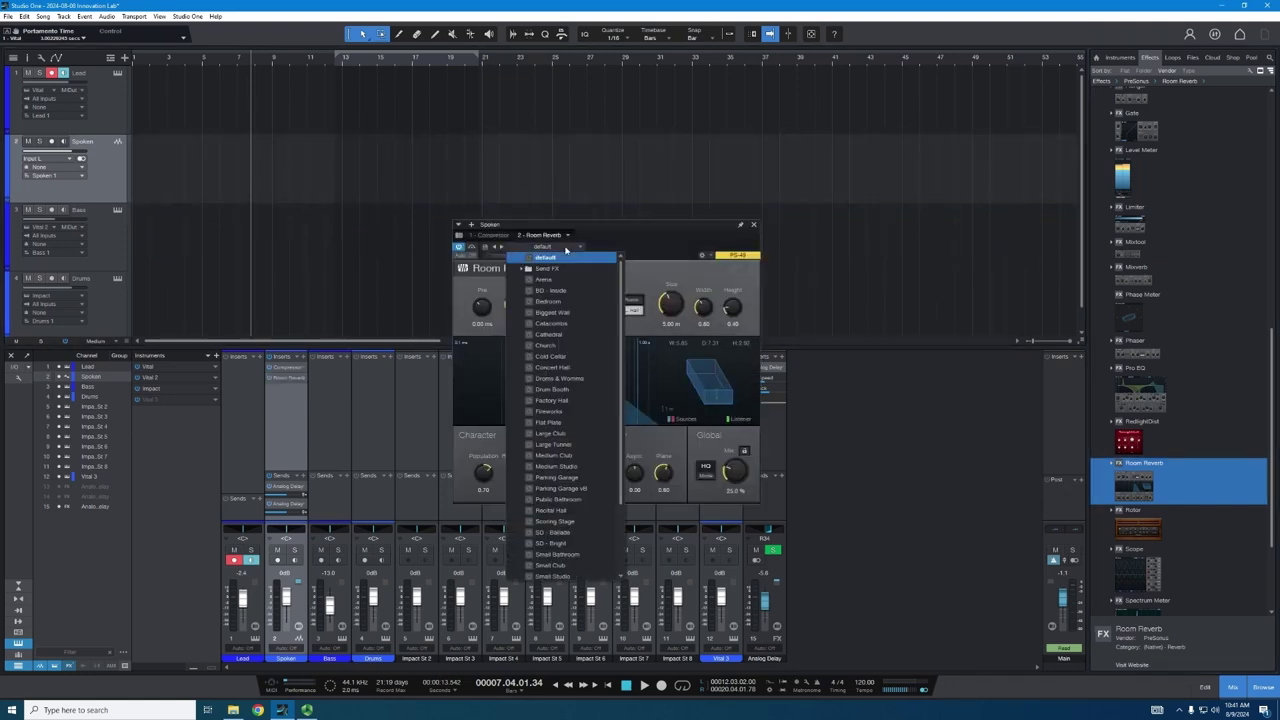
left_click(577, 335)
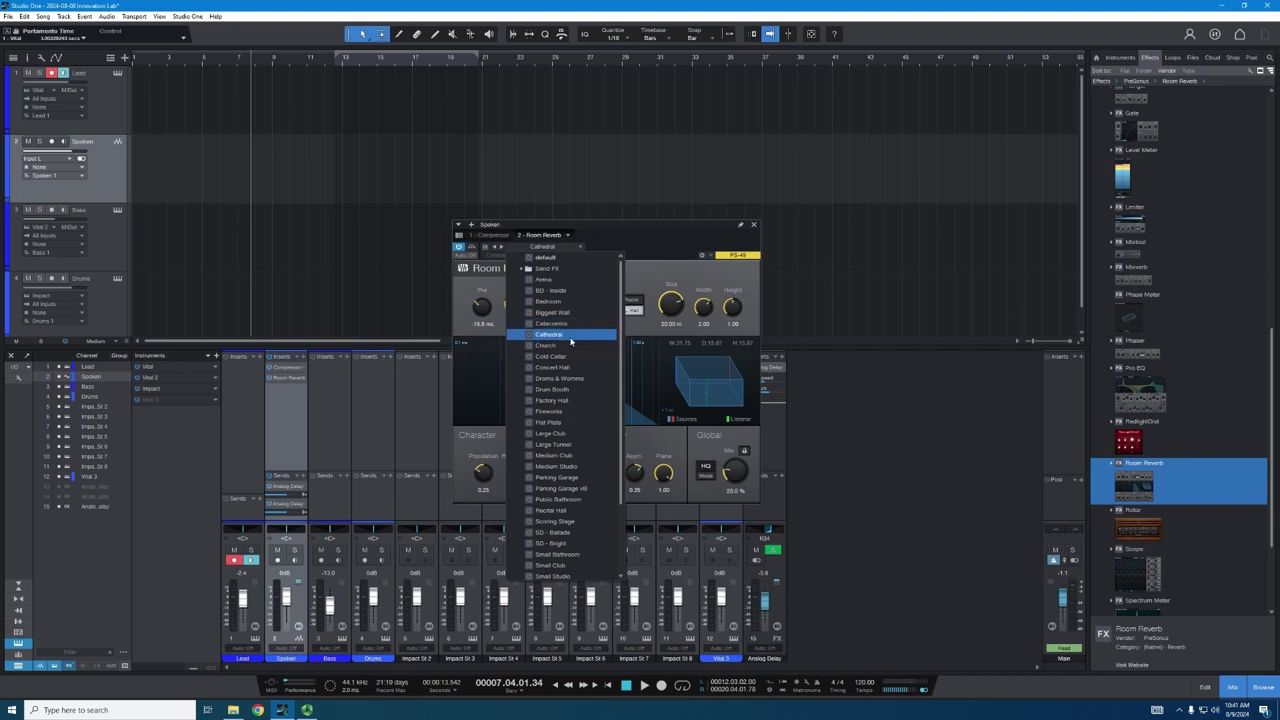
left_click(667, 266)
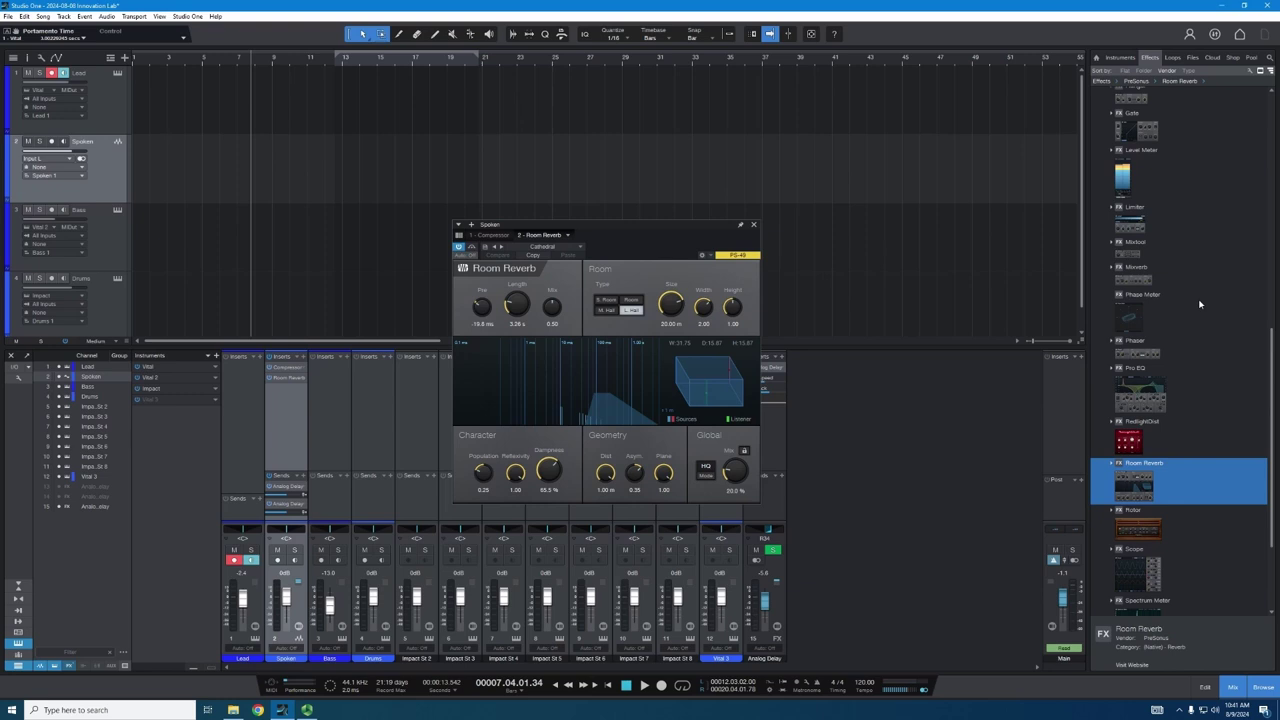
left_click(753, 224)
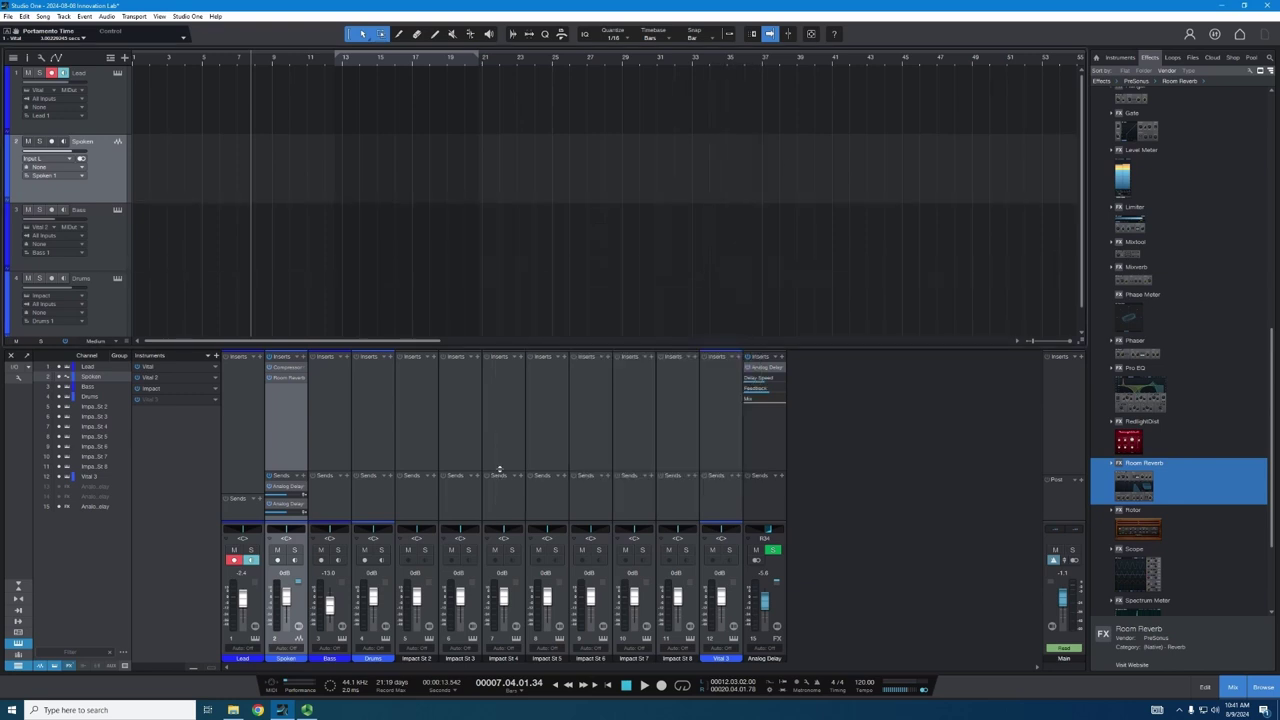
Step: Switch to File Explorer and open the insteff tut folder in Documents
key("alt+Tab")
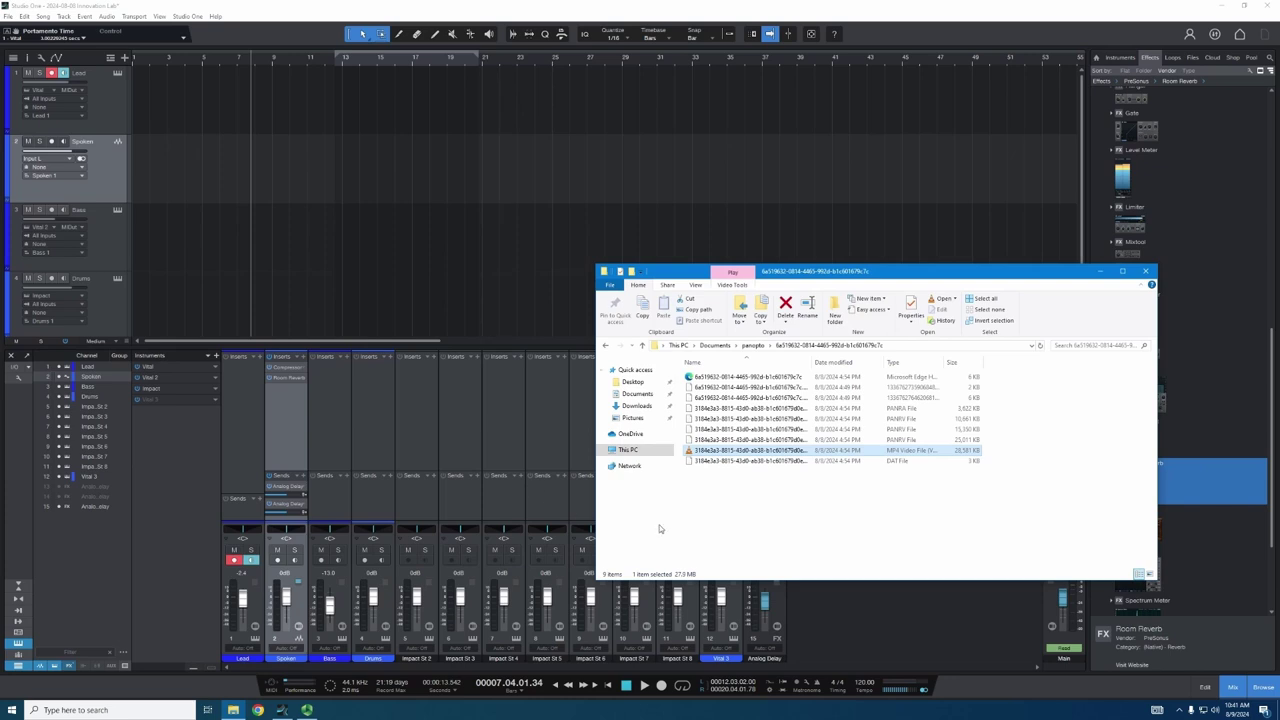
left_click(640, 394)
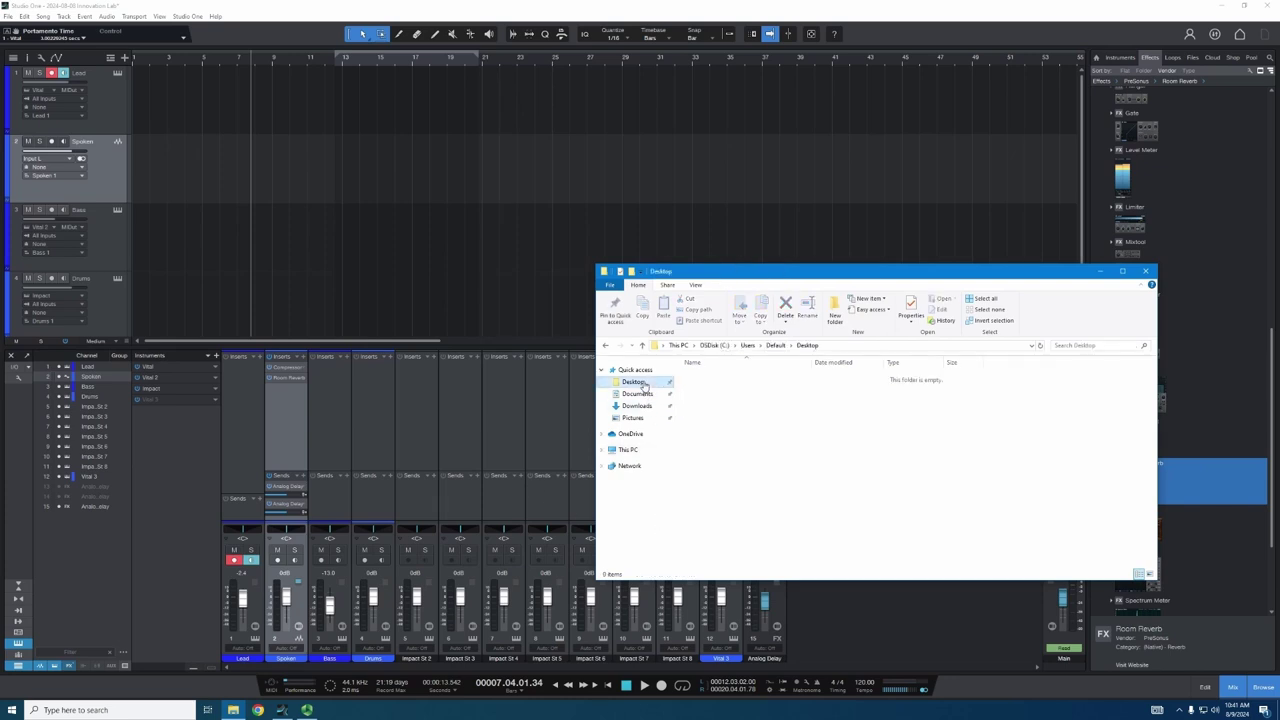
double_click(707, 387)
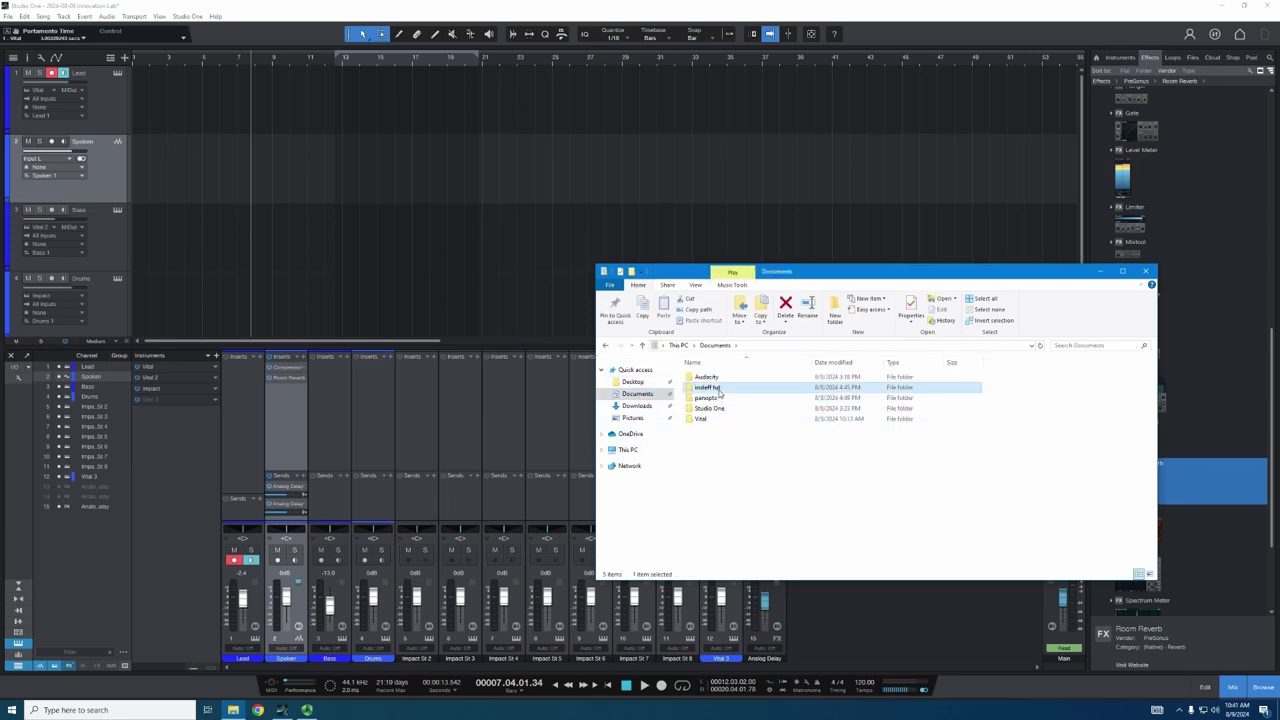
left_click_drag(810, 276, 861, 244)
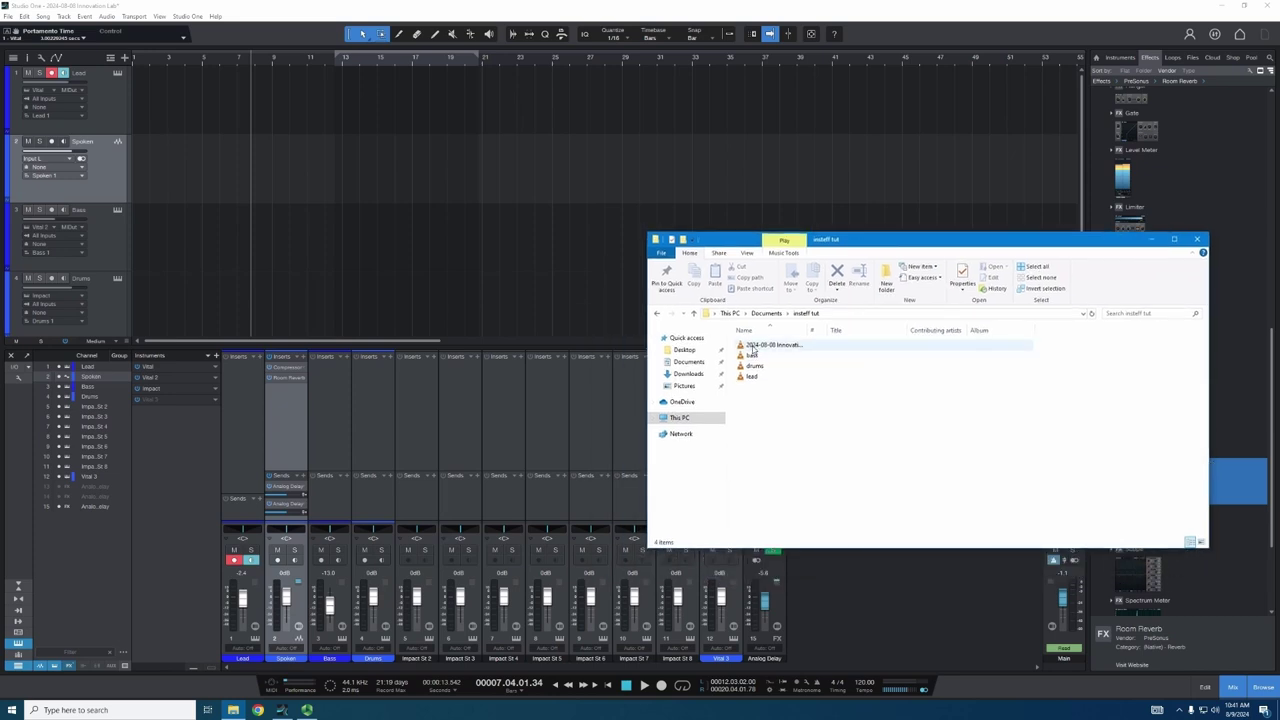
Step: Import the 2024-08-08 Innovation Lab tutorial audio onto the Spoken track and the lead, bass and drums files onto their matching tracks, starting at bar 1
mouse_move(760, 345)
left_mouse_down()
mouse_move(270, 220)
mouse_move(138, 172)
mouse_move(145, 188)
left_mouse_up()
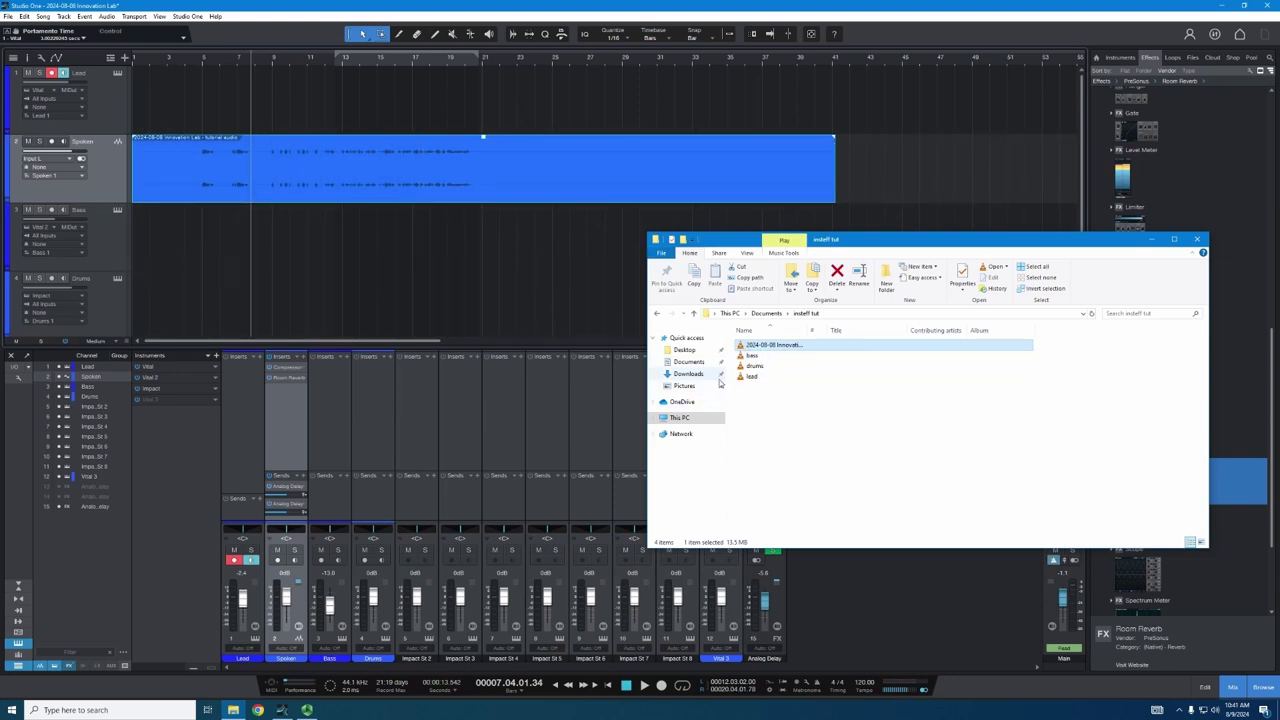
left_click_drag(755, 377, 145, 100)
left_click_drag(752, 366, 145, 235)
left_click_drag(754, 366, 150, 290)
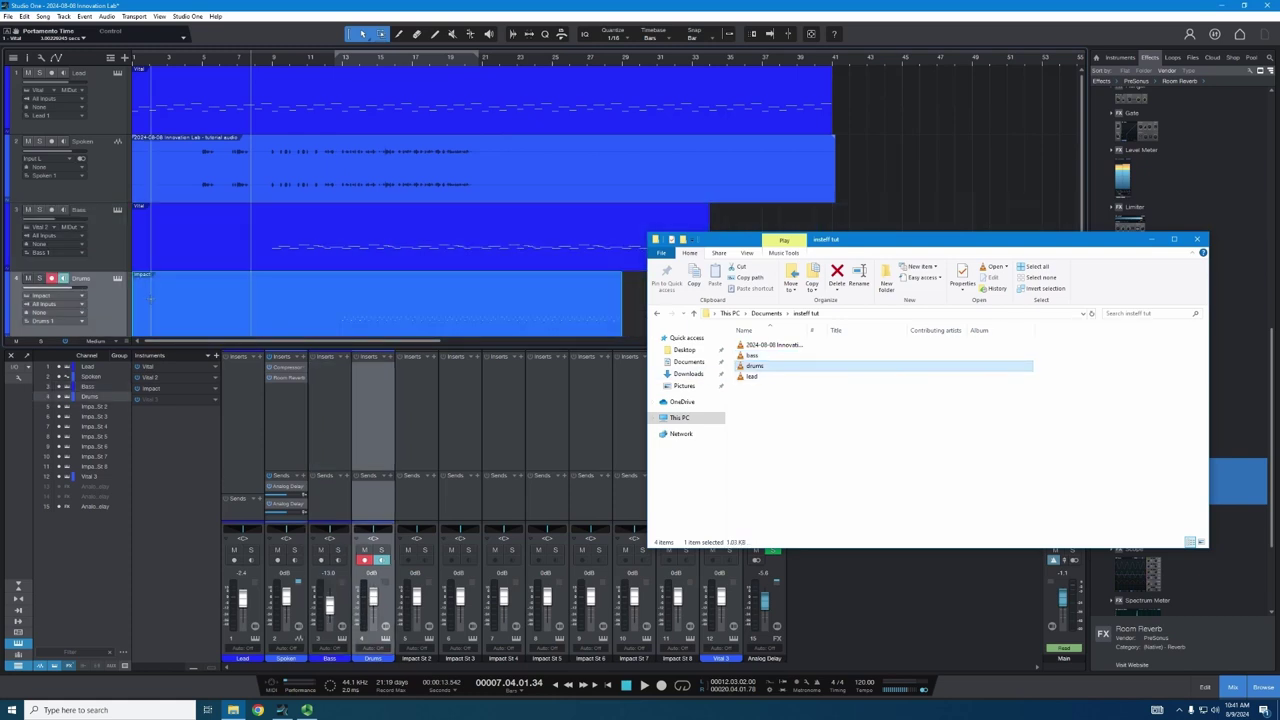
left_click(1197, 239)
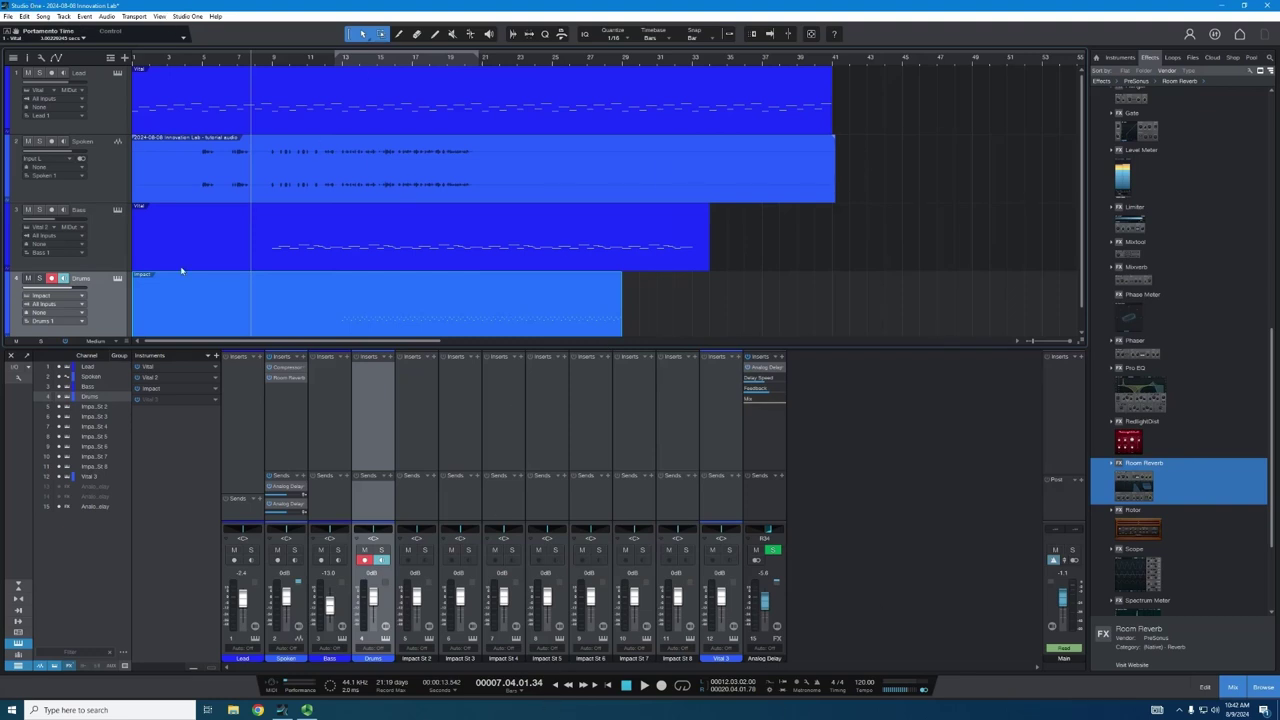
Step: Return the playhead to the start of the song and play the arrangement to hear the mix
left_click(607, 686)
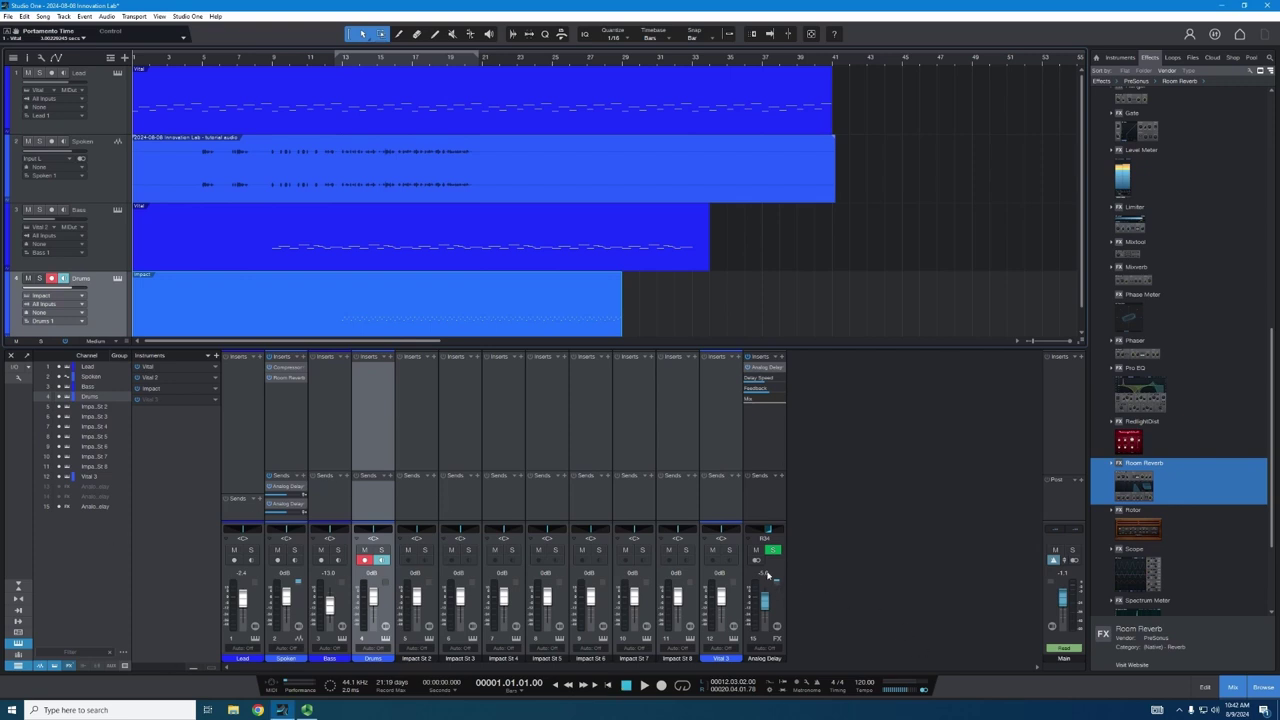
left_click(645, 686)
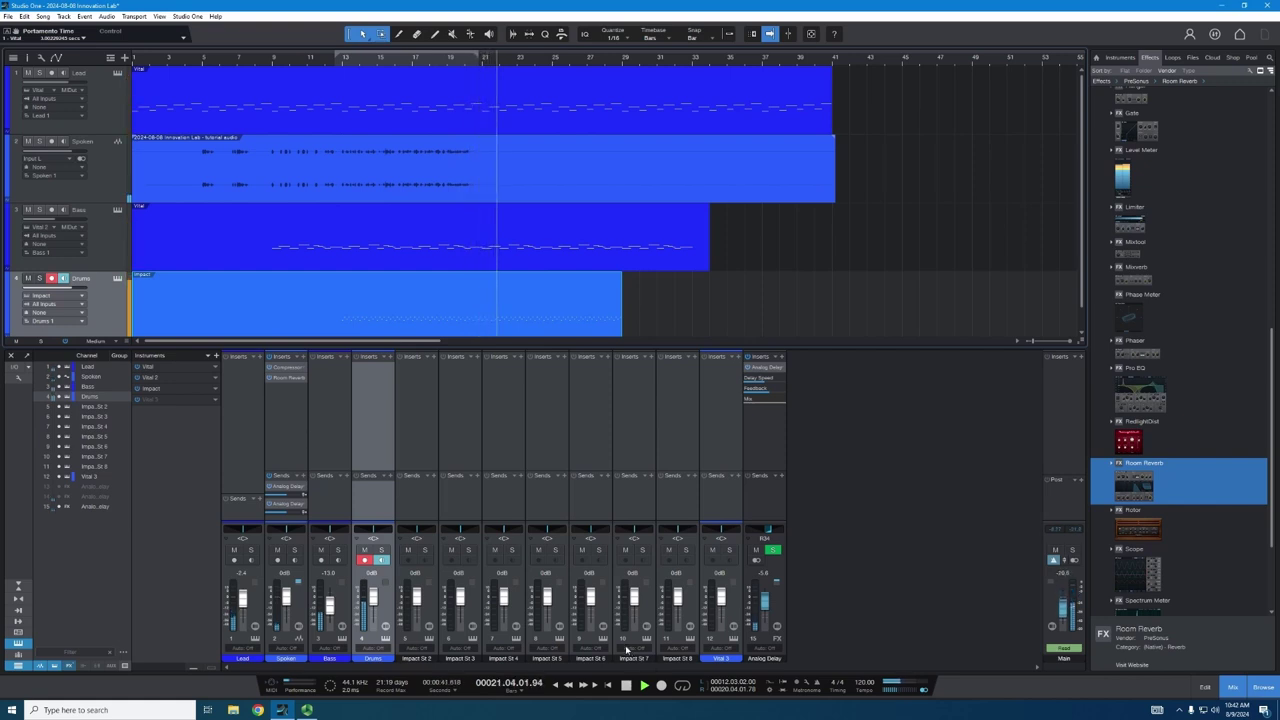
mouse_move(757, 632)
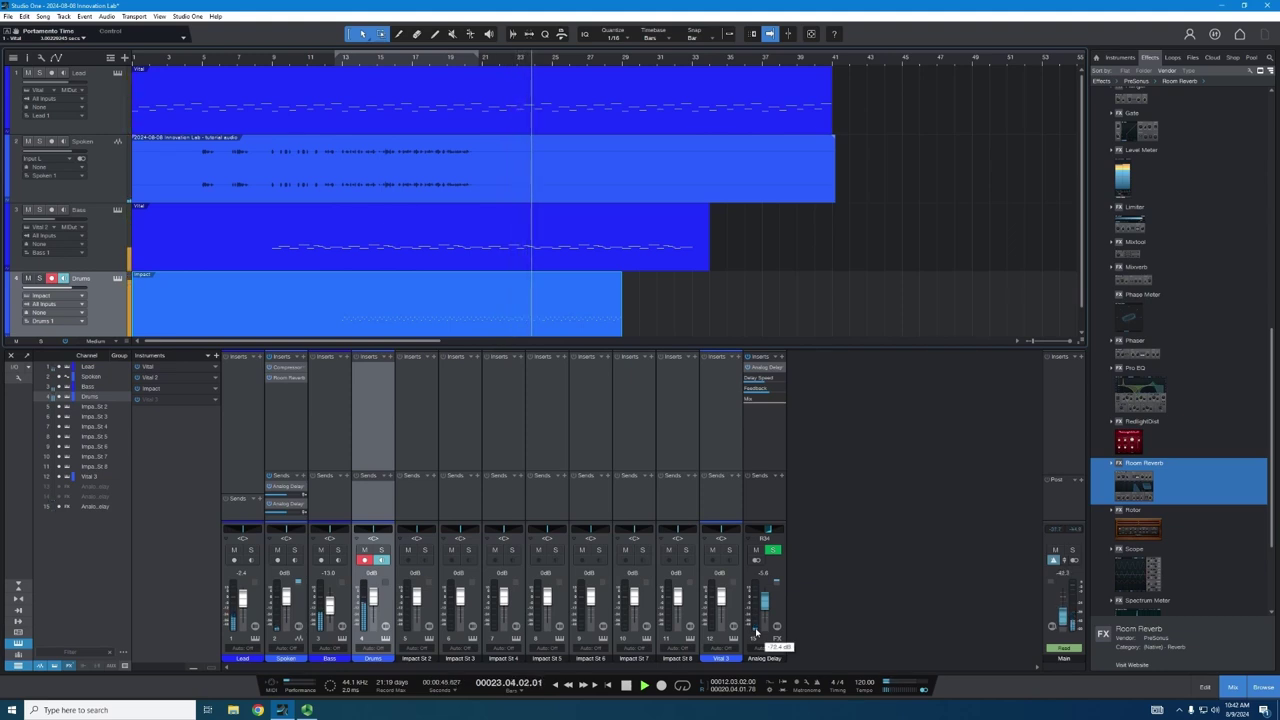